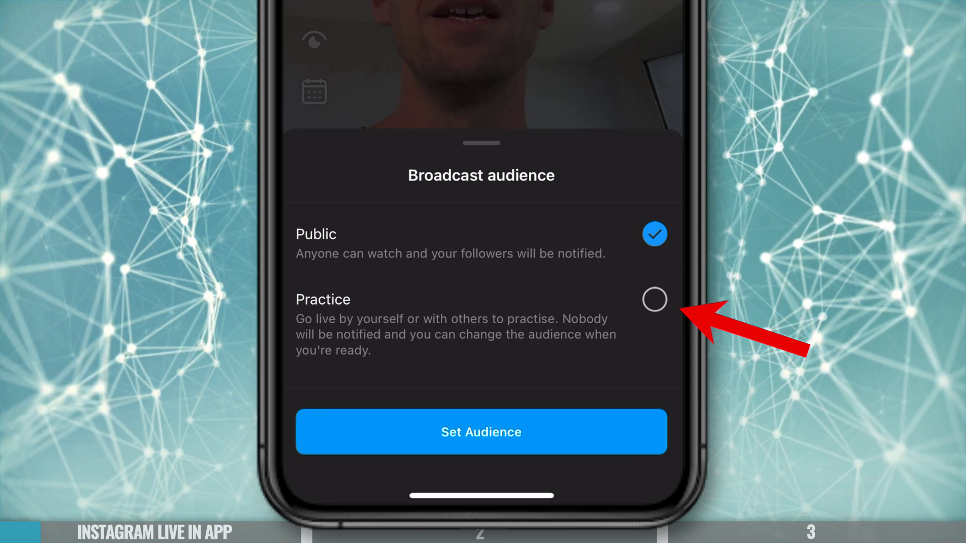
Set the Instagram live broadcast audience to Practice and confirm the choice
left_click(654, 299)
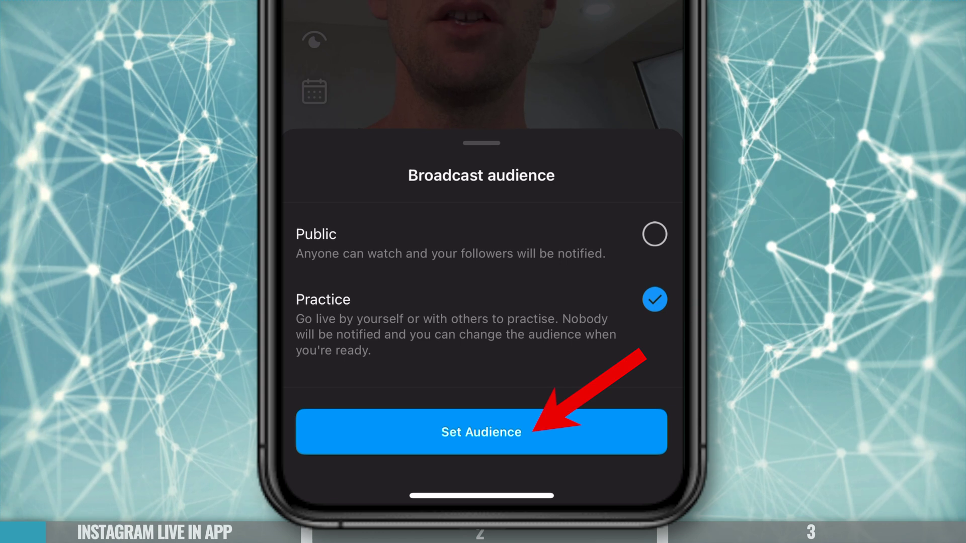
left_click(482, 432)
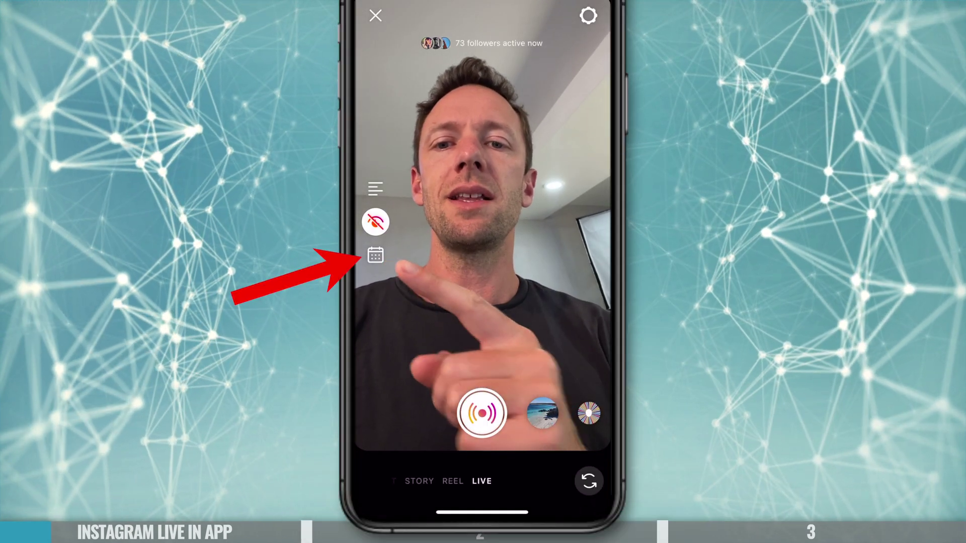
Open the scheduling options for the Instagram live video
left_click(375, 255)
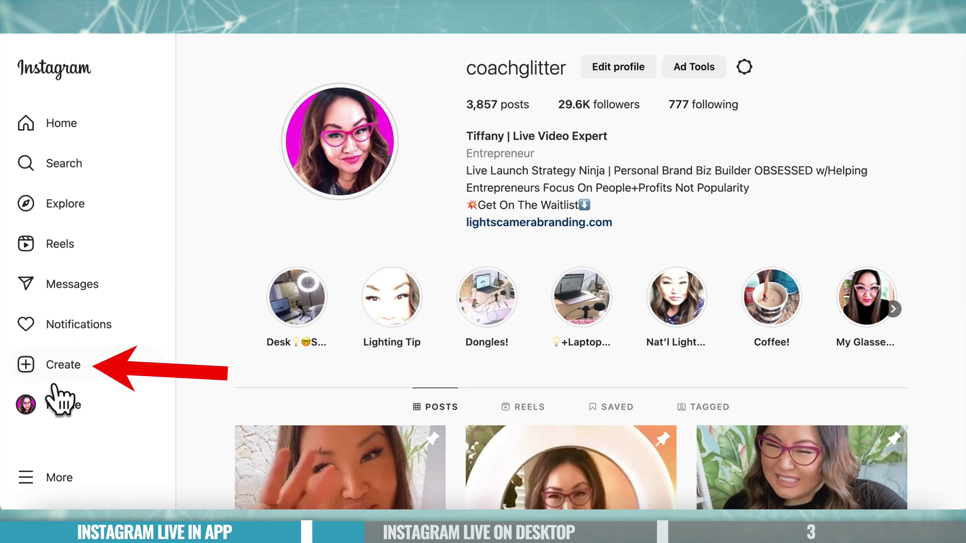
Create a desktop live video titled 'Test' with Practice audience and continue to streaming setup
left_click(40, 381)
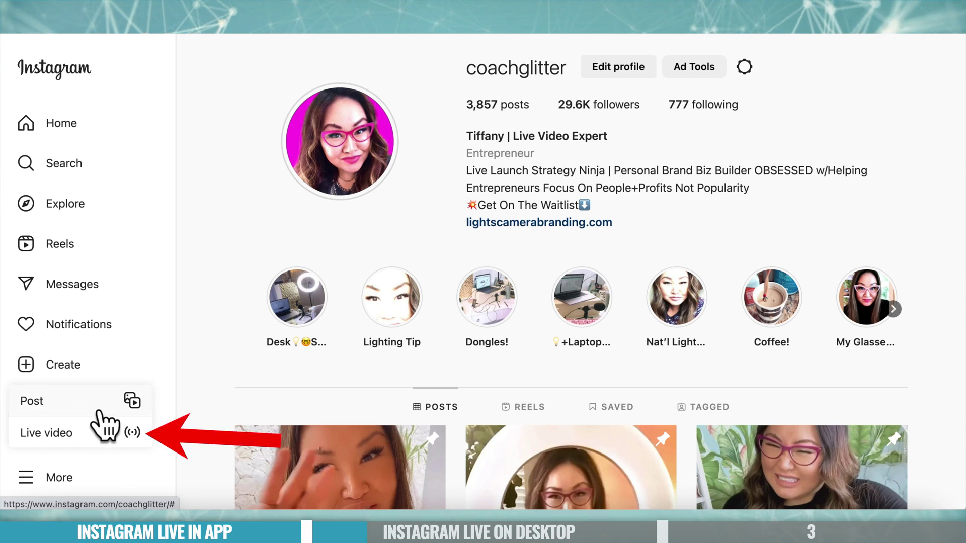
left_click(116, 437)
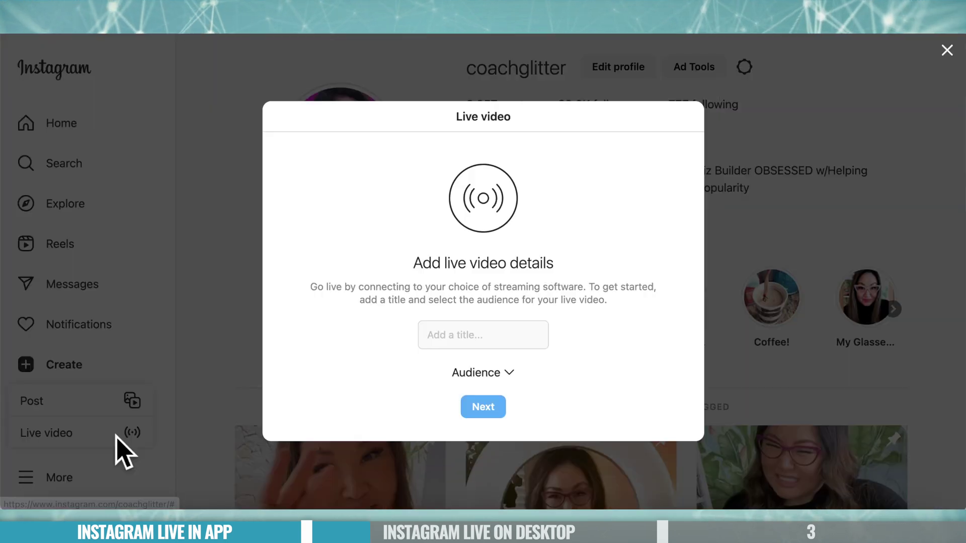
left_click(443, 337)
type("Test")
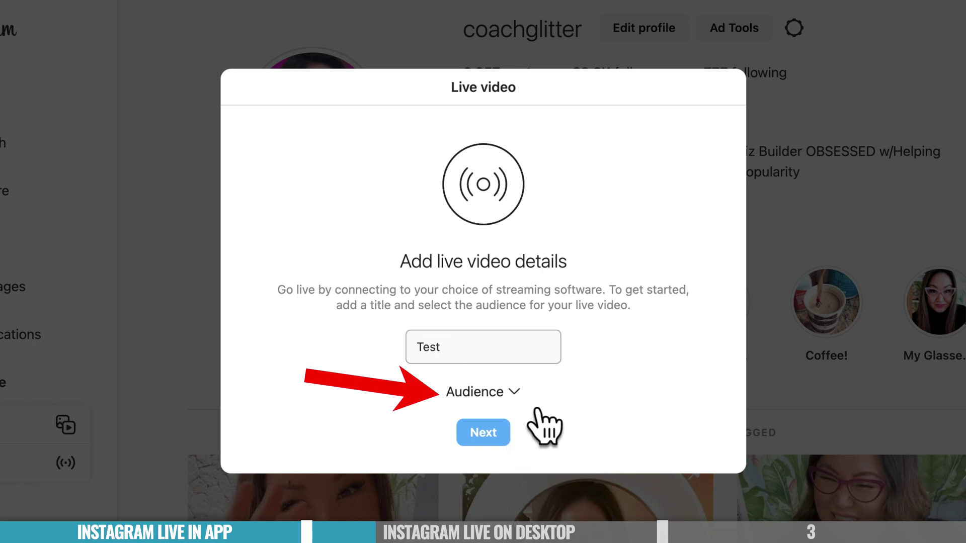
left_click(523, 395)
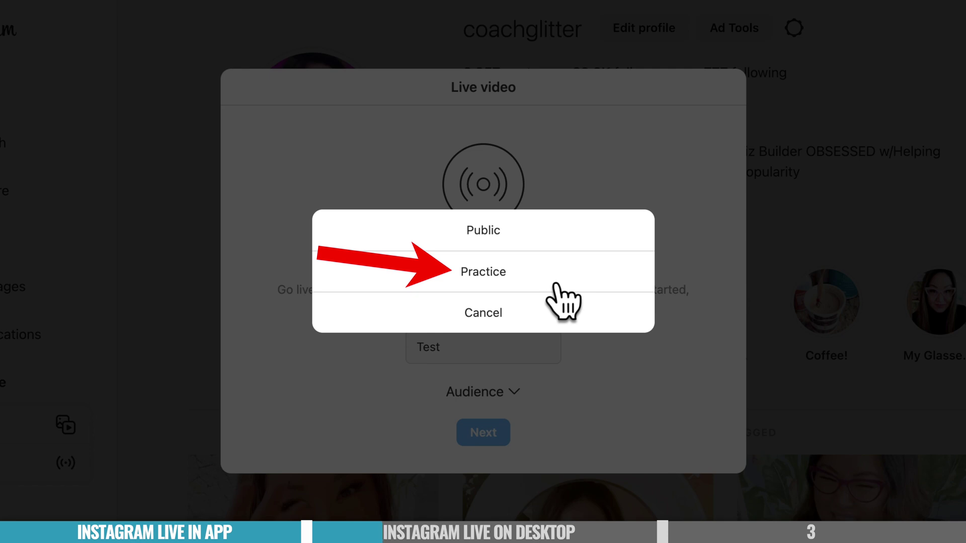
left_click(555, 285)
left_click(495, 435)
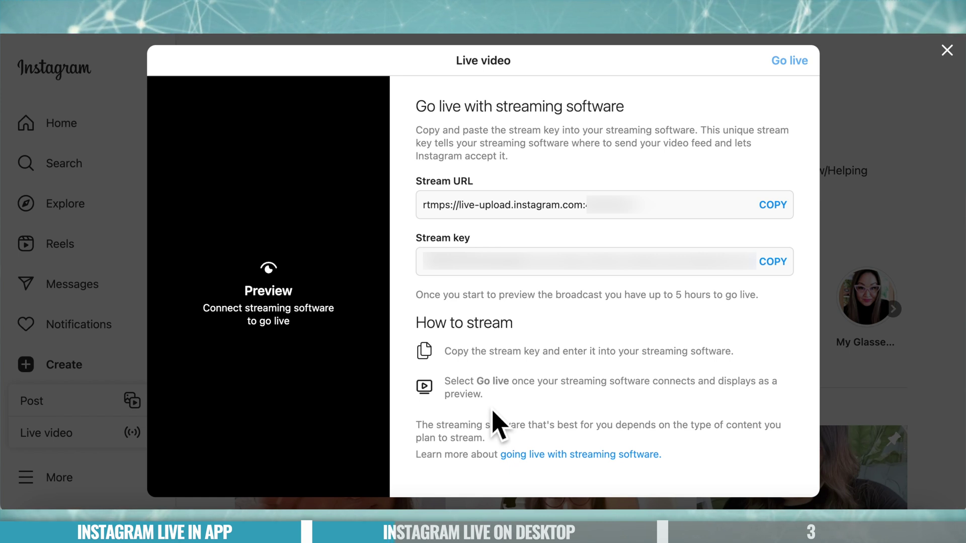
Copy the Instagram stream URL from the streaming software panel
left_click(792, 217)
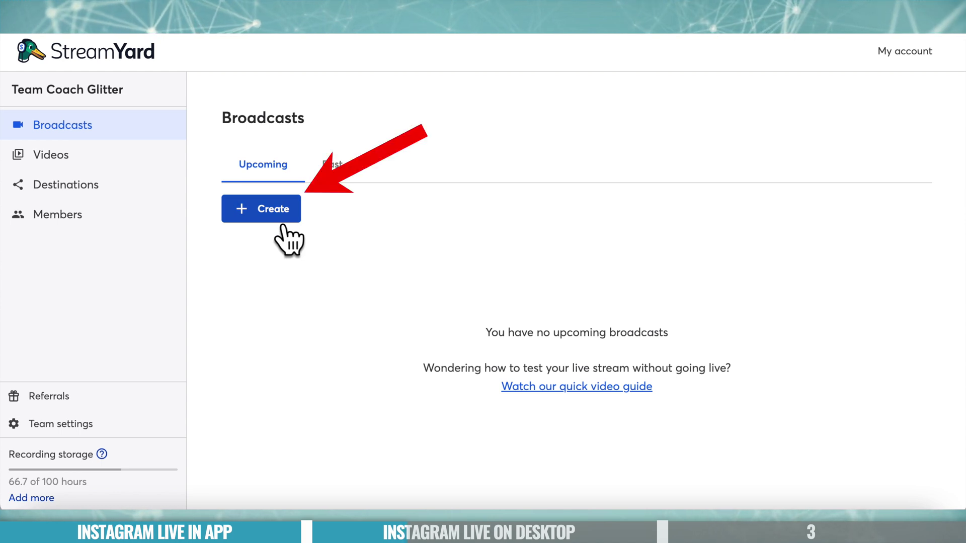
Start a new StreamYard live stream and add a Custom RTMP destination
left_click(283, 221)
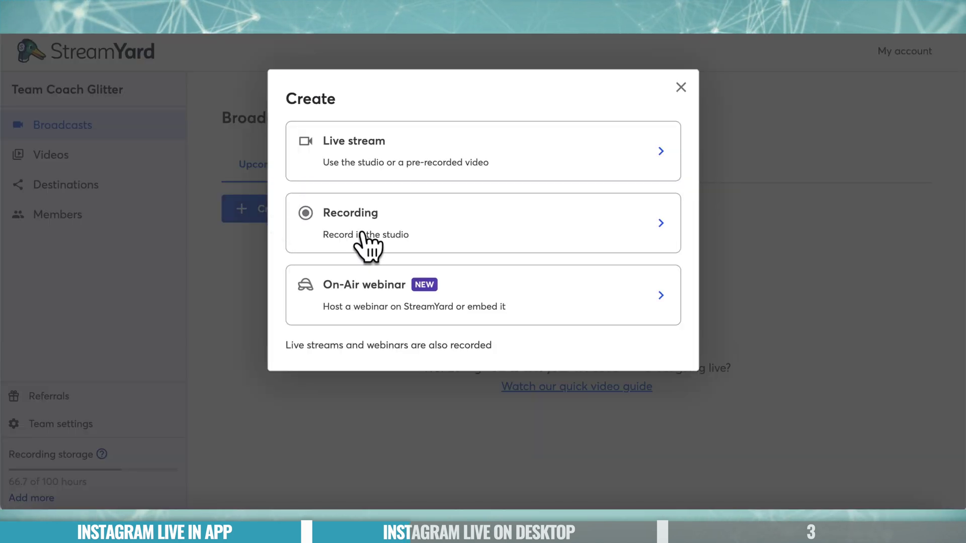
left_click(679, 166)
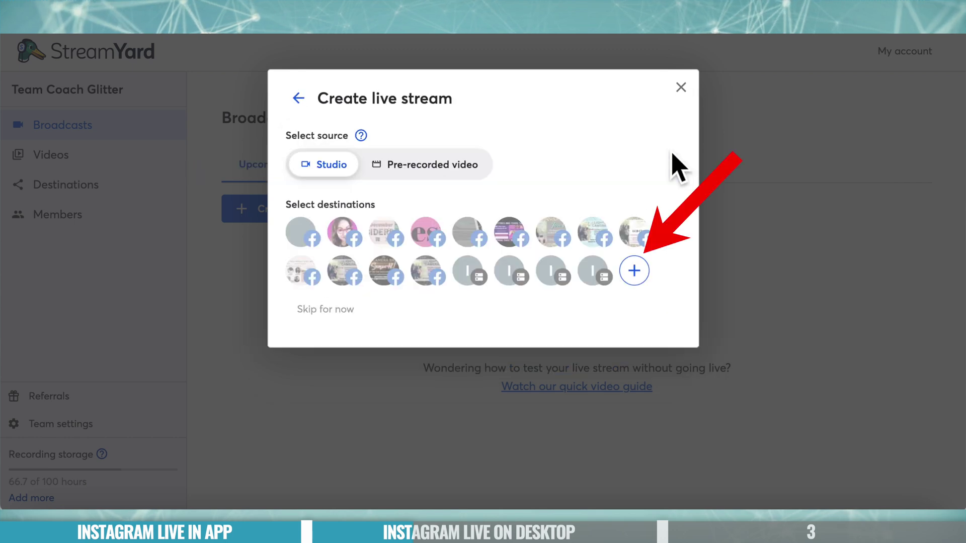
left_click(635, 272)
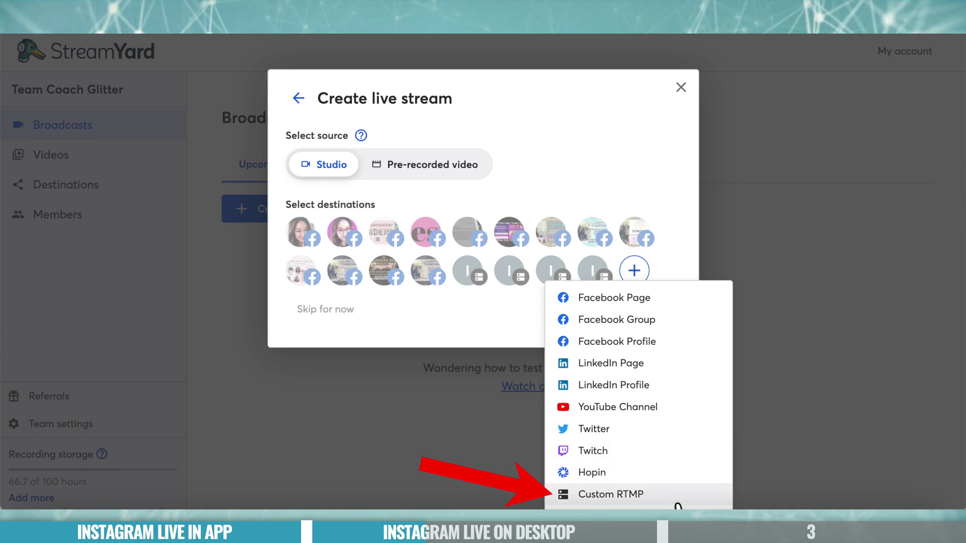
left_click(676, 503)
Paste Instagram's stream URL as the RTMP server and its stream key
left_click(405, 248)
right_click(404, 245)
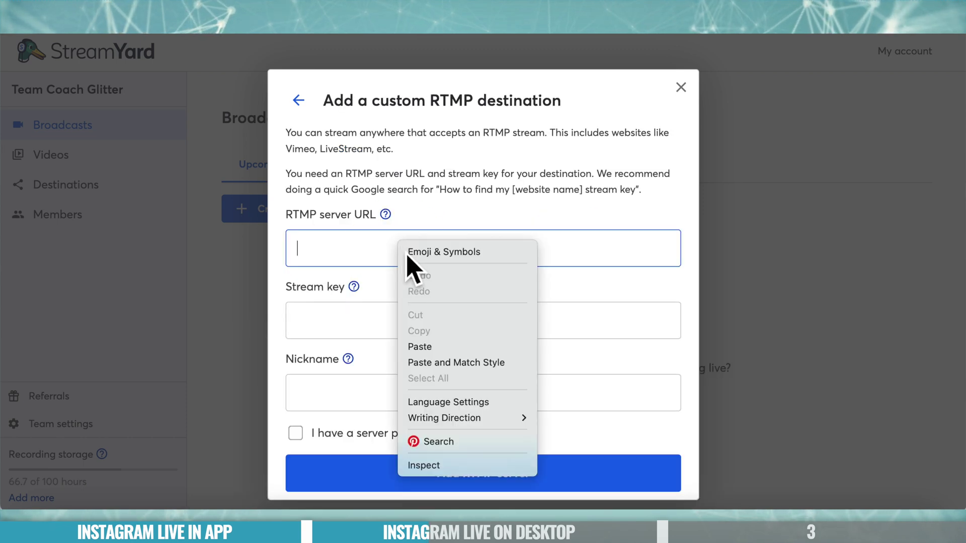
left_click(404, 346)
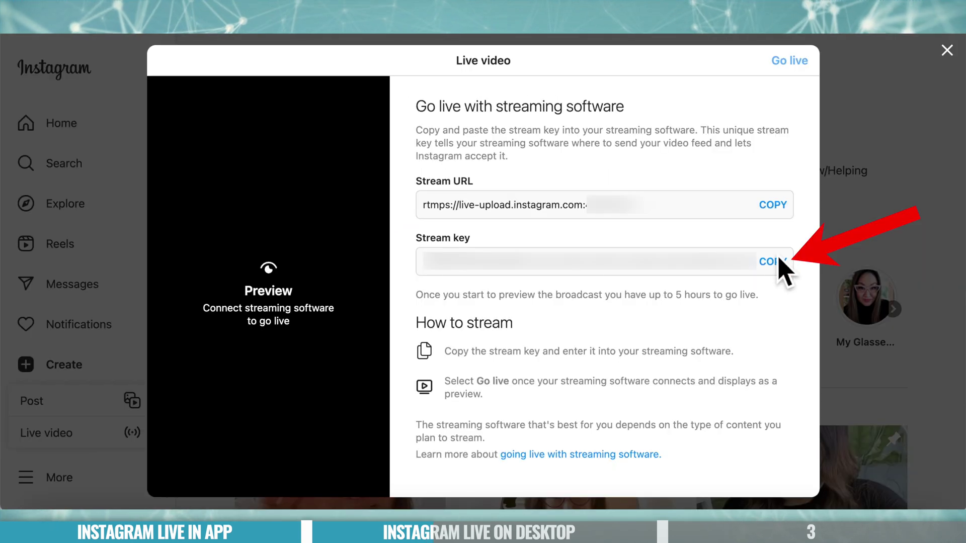
left_click(788, 269)
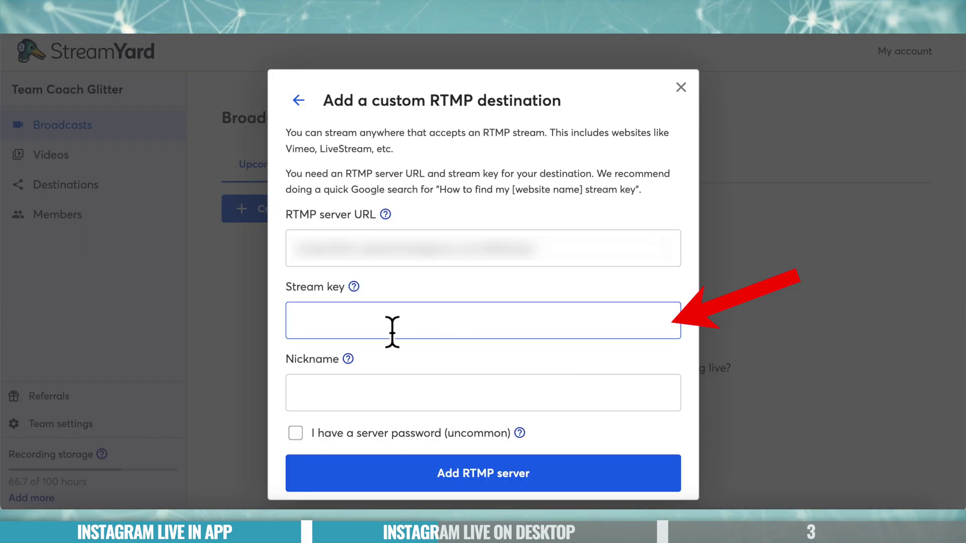
right_click(393, 329)
left_click(431, 379)
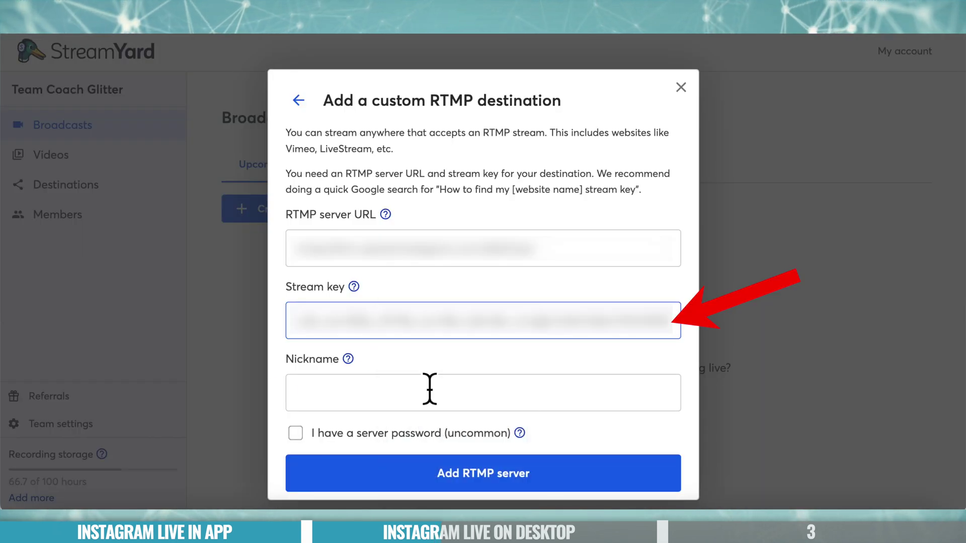
Nickname the destination 'Instagram', save it, and create the broadcast titled 'Test'
left_click(424, 403)
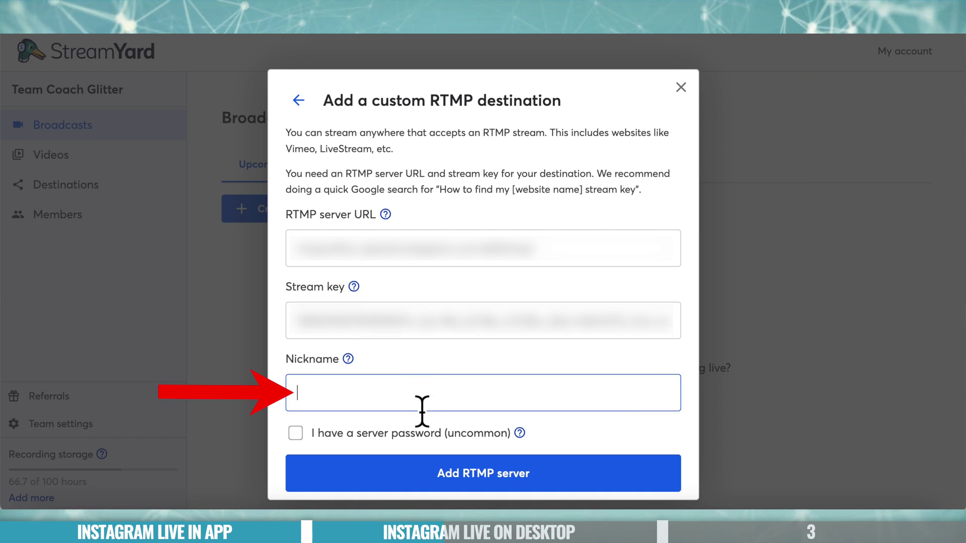
type("Instag")
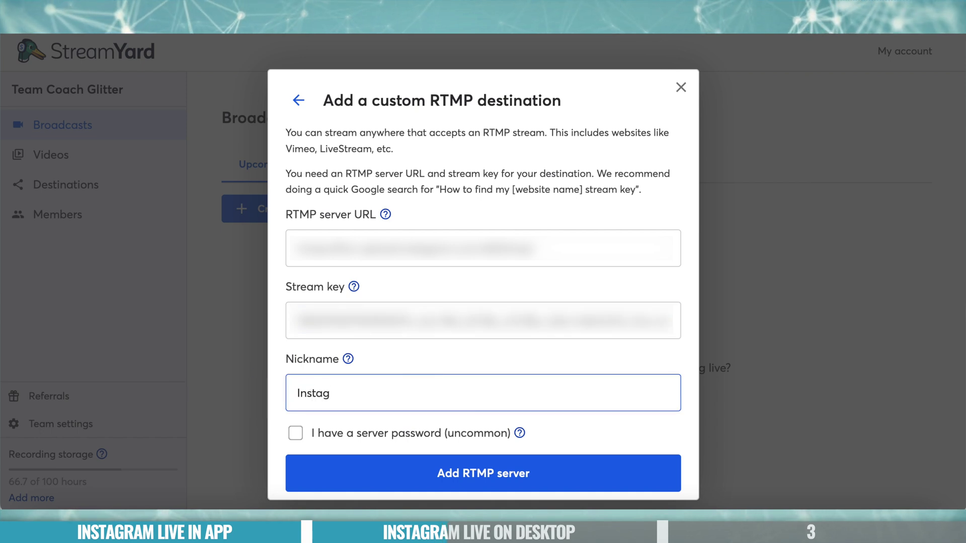
type("ram")
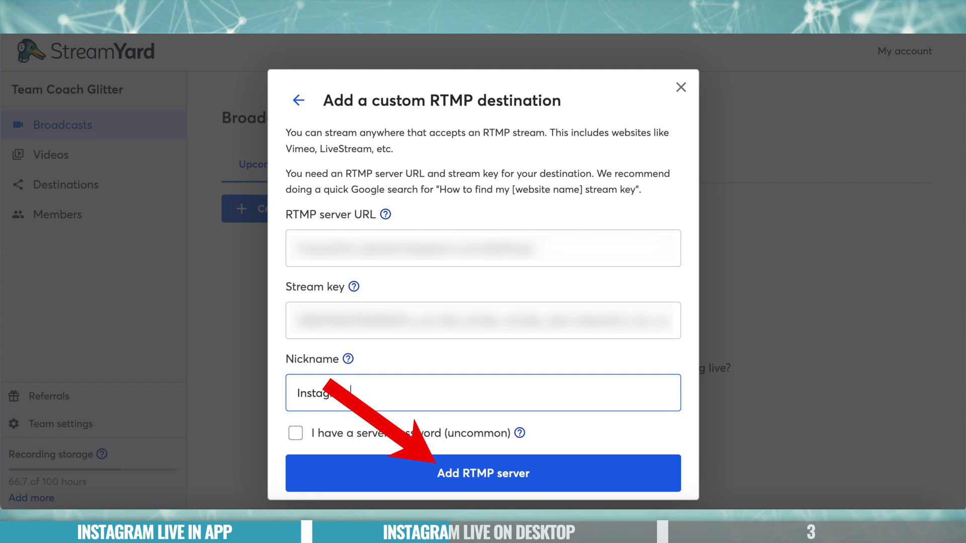
left_click(495, 489)
type("Test")
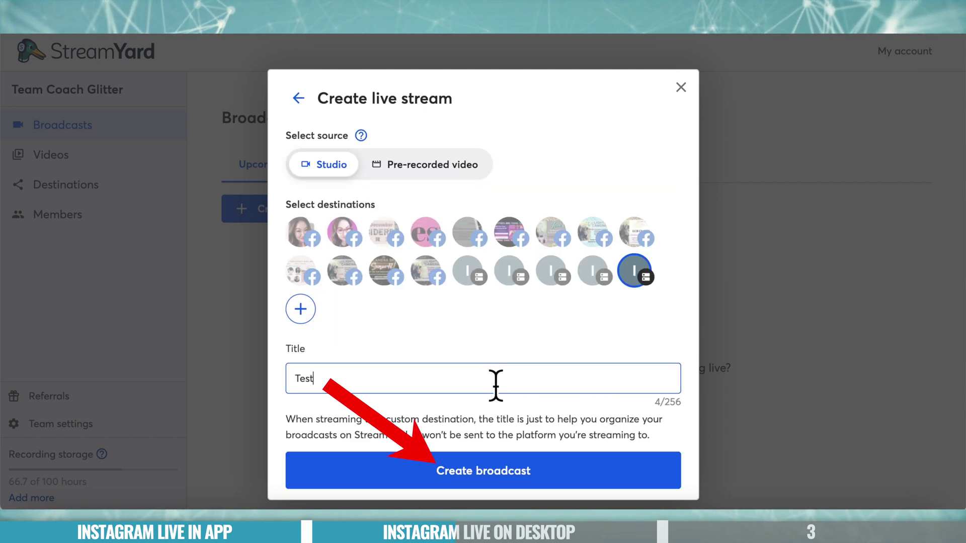
left_click(541, 493)
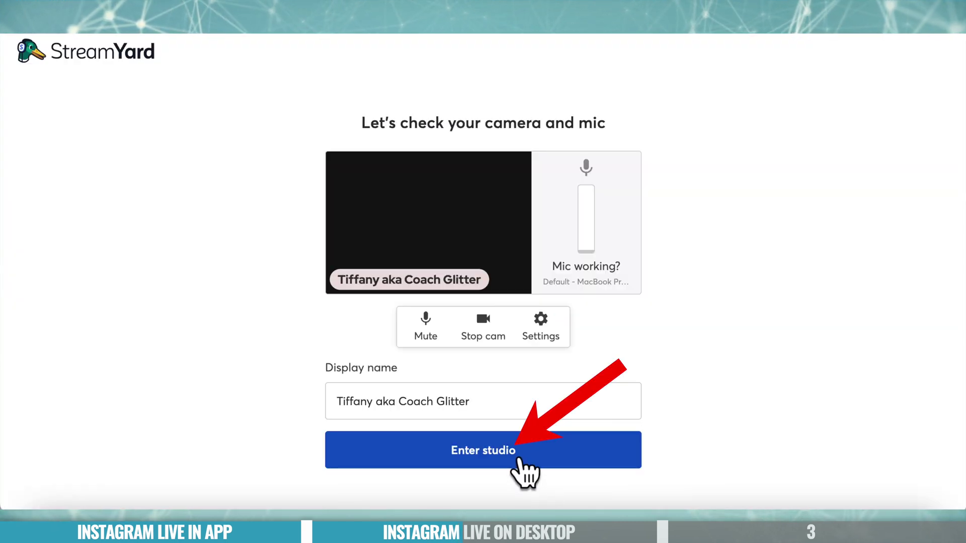
Enter the studio with camera off, add the host to stream, and go live
left_click(483, 330)
left_click(496, 462)
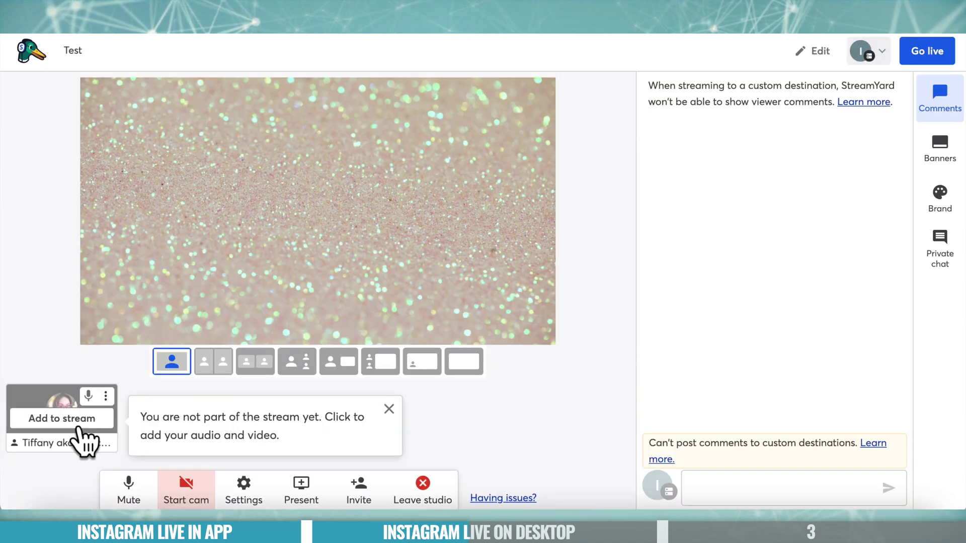
left_click(79, 426)
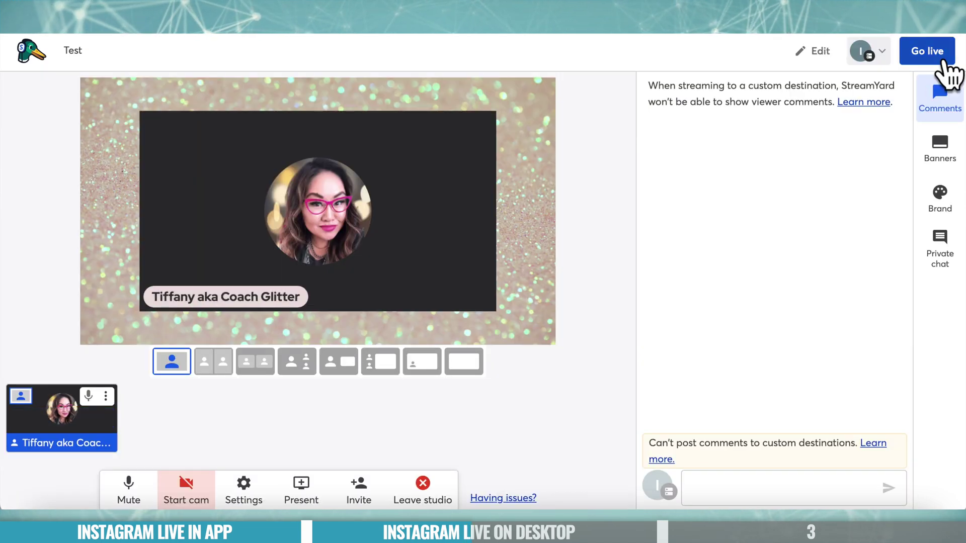
left_click(942, 60)
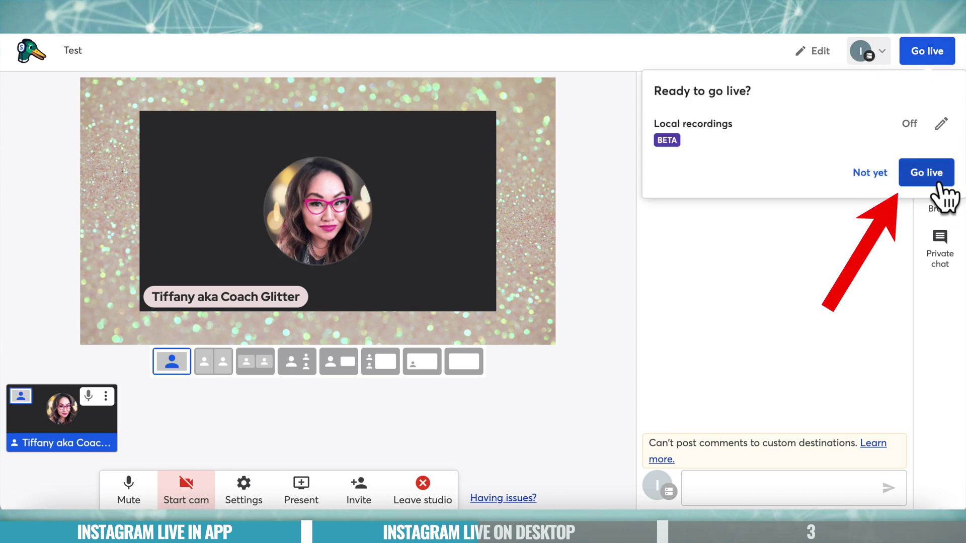
left_click(927, 173)
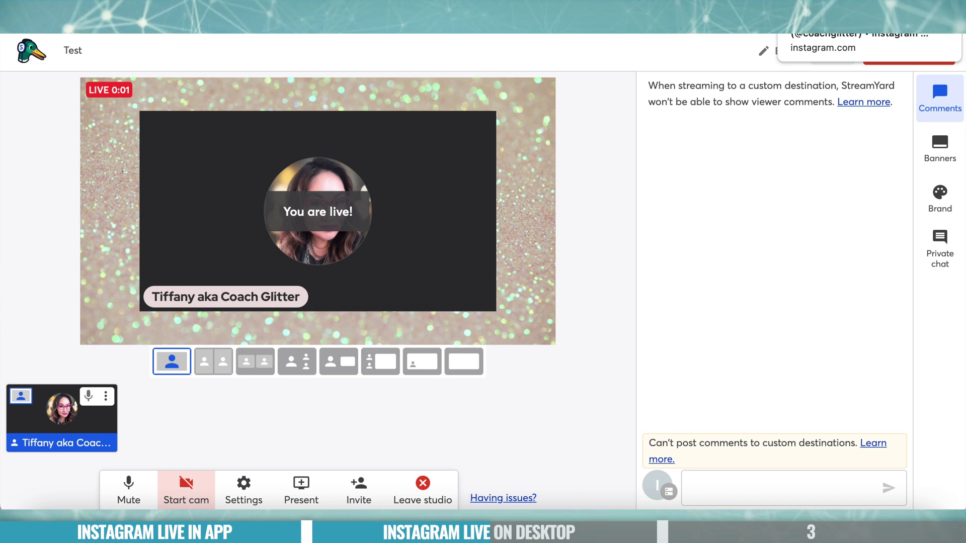
Start the Instagram desktop live video from the StreamYard stream preview
left_click(835, 15)
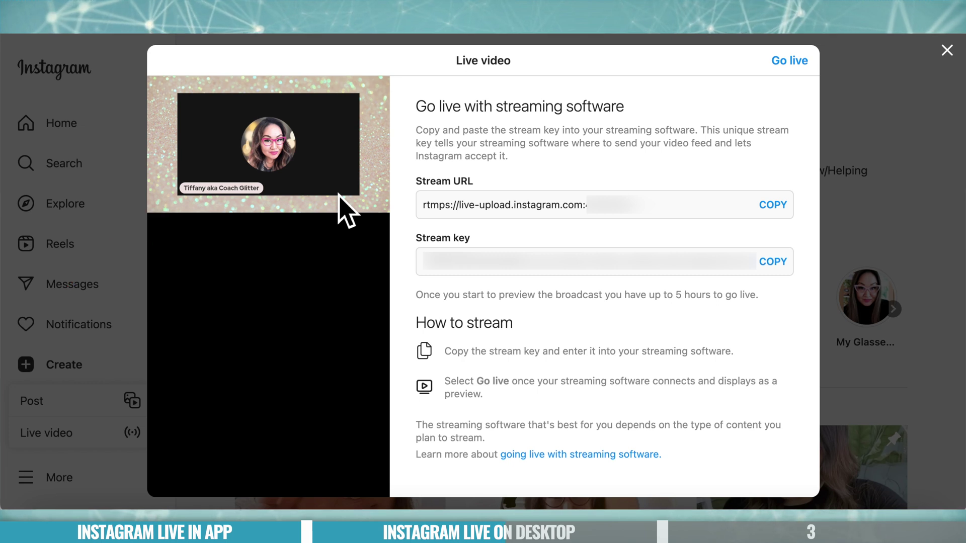
left_click(792, 70)
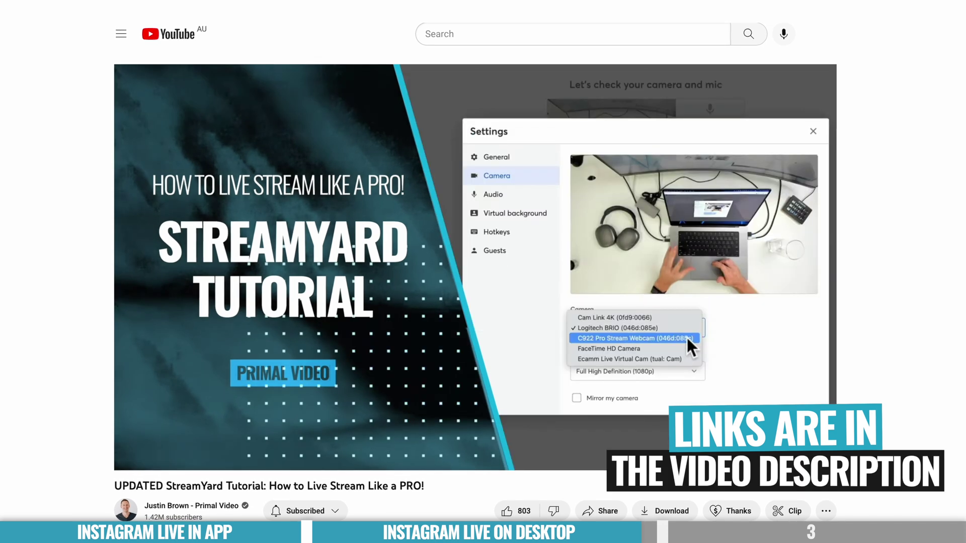
left_click(685, 338)
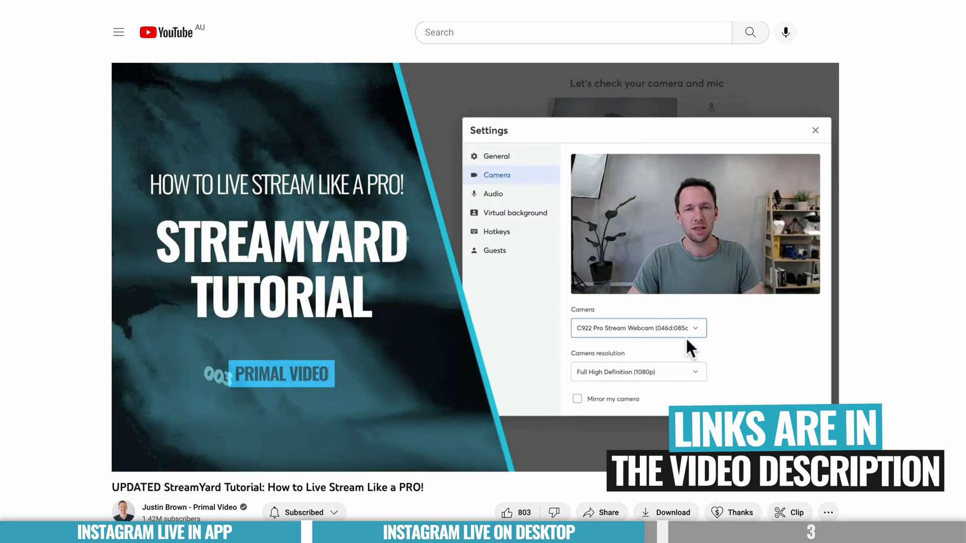